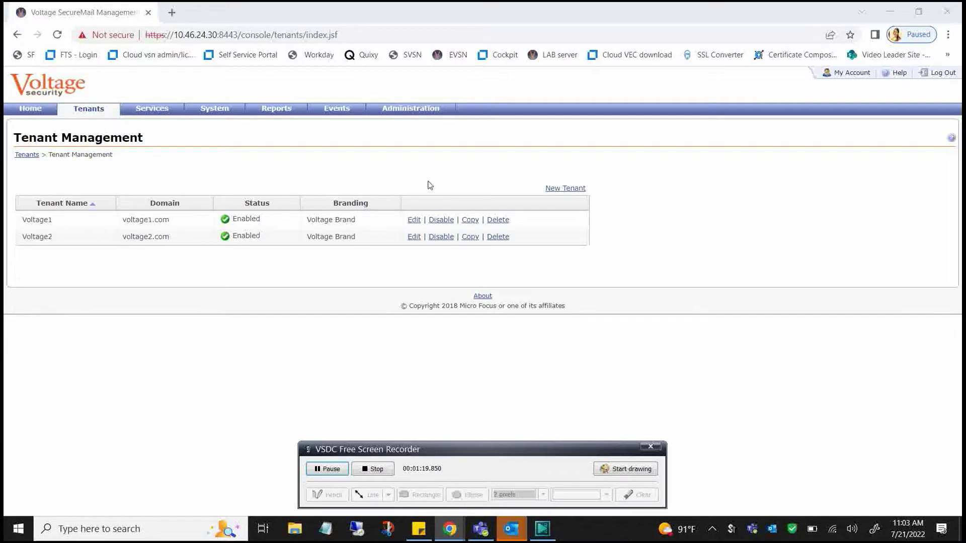
Add the tenant hostname example.voltage1.com to tenant Voltage1 without importing a credential, and use it as the custom SecureMail hostname.
click(420, 222)
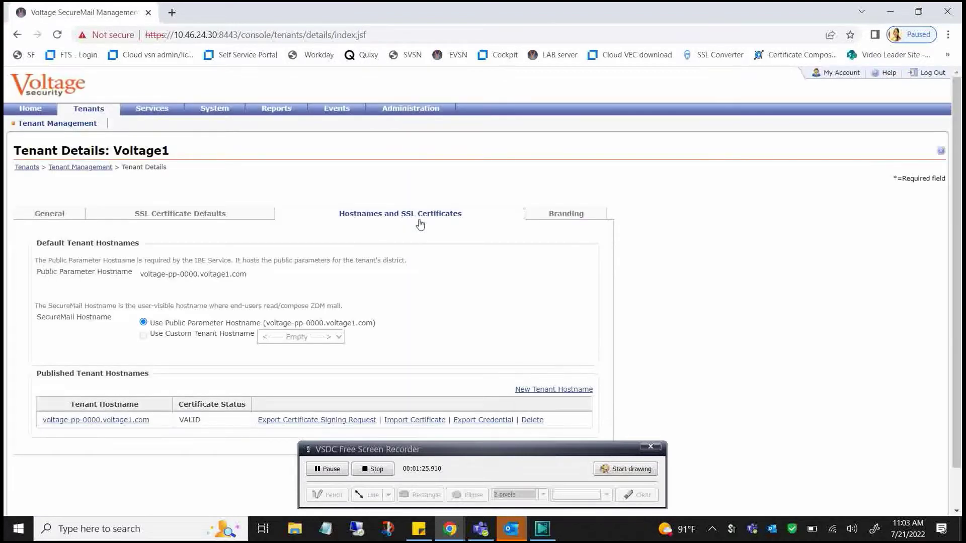
scroll(360, 215, down, 1)
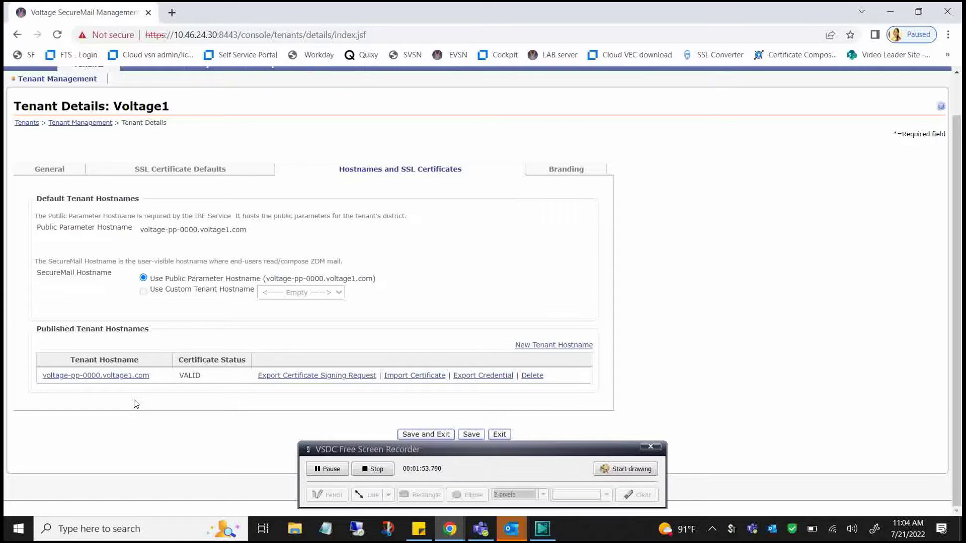
click(532, 347)
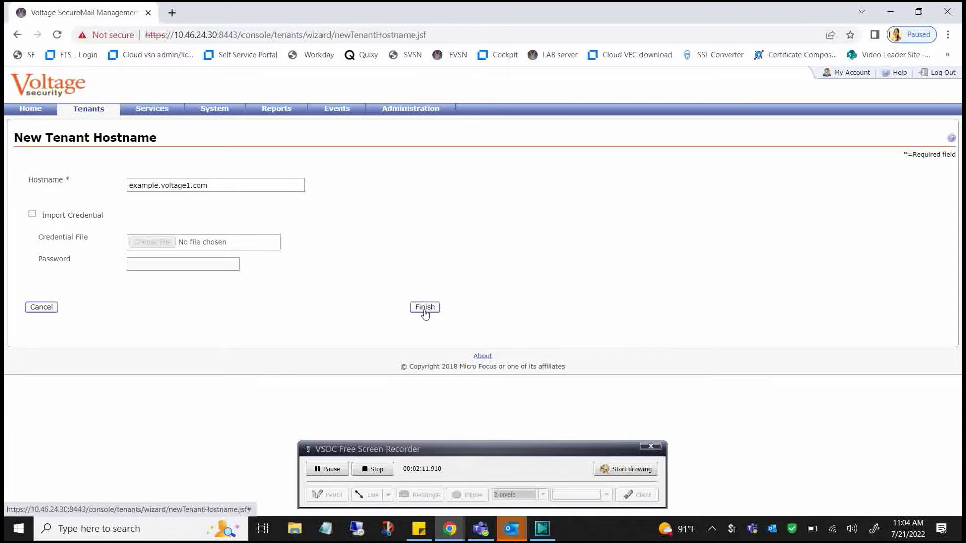
drag(141, 185, 123, 185)
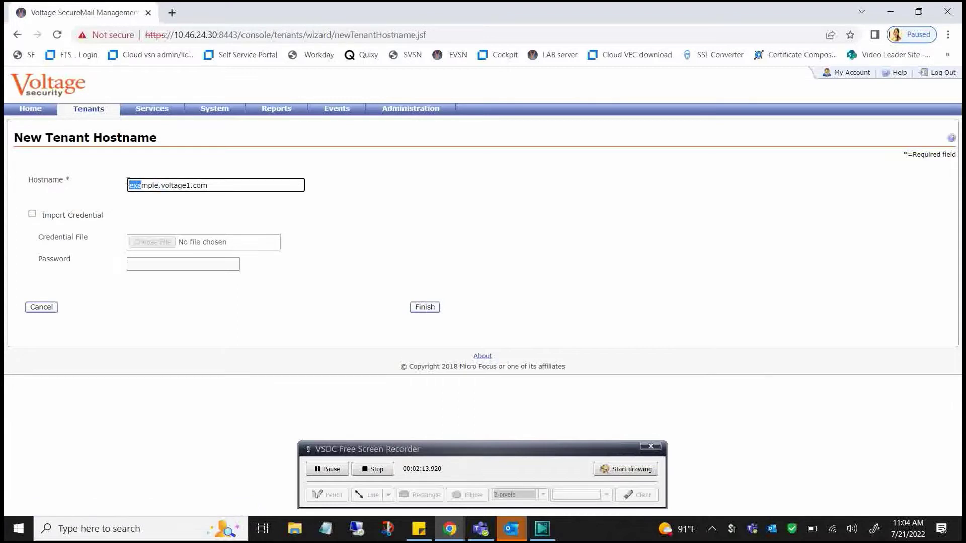
drag(226, 183, 120, 187)
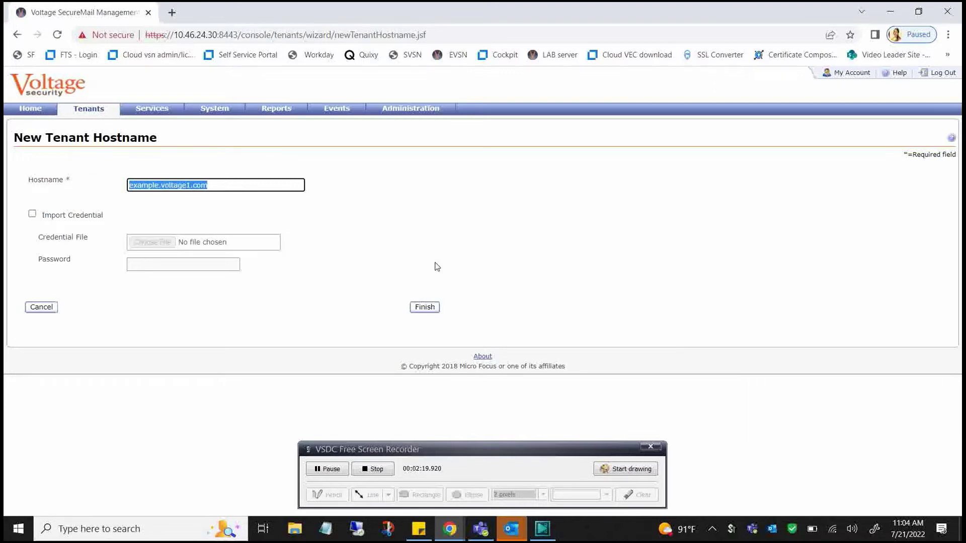
click(428, 308)
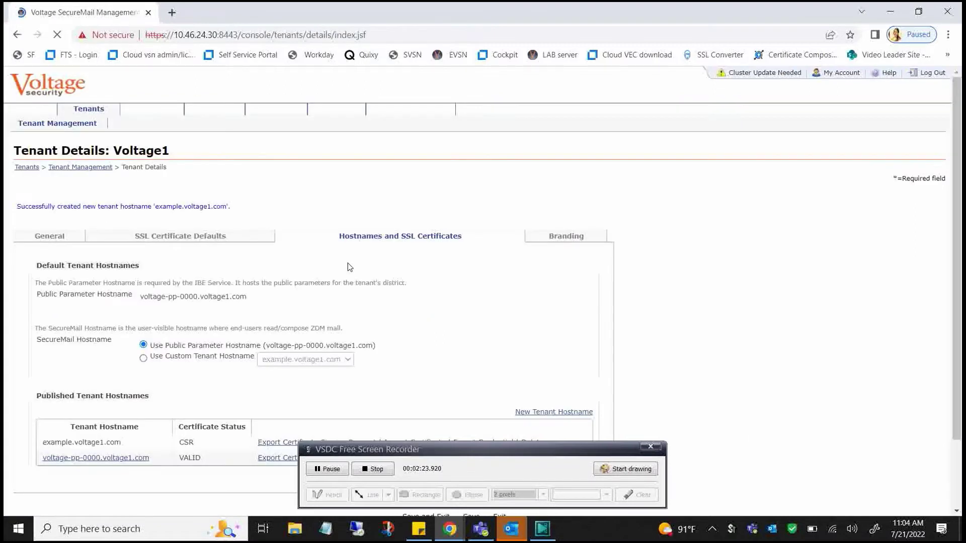
scroll(350, 267, down, 2)
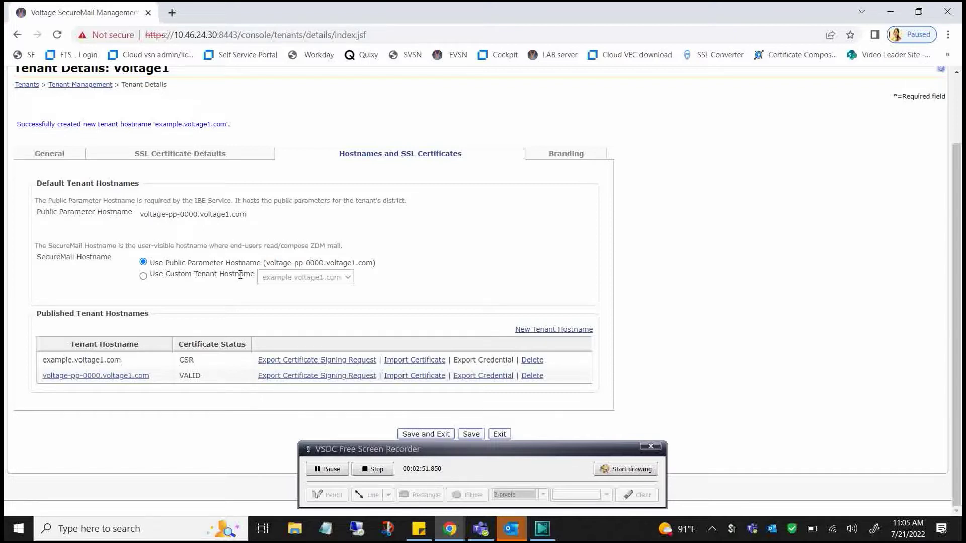
click(144, 276)
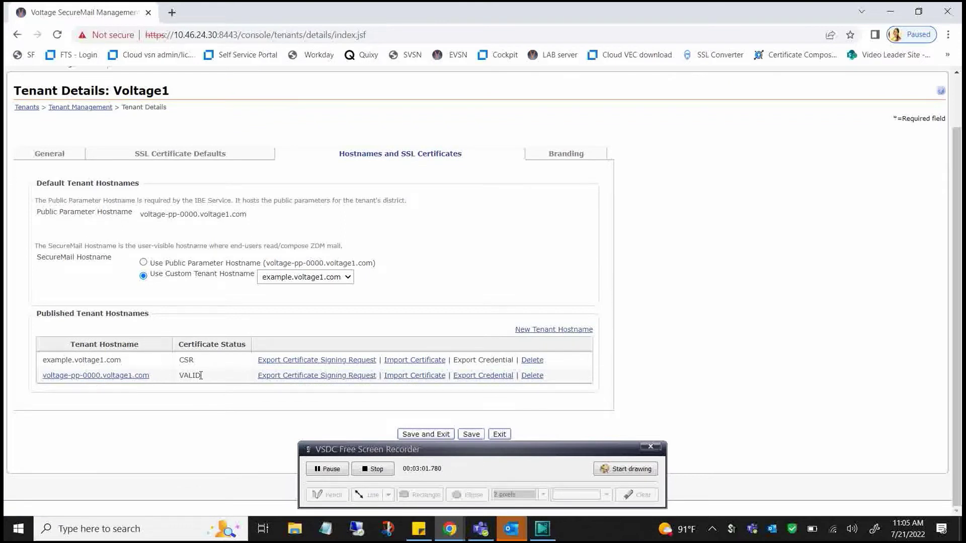
Copy the hostname voltage-pp-0000.voltage1.com and delete it from Voltage1's published tenant hostnames.
click(533, 376)
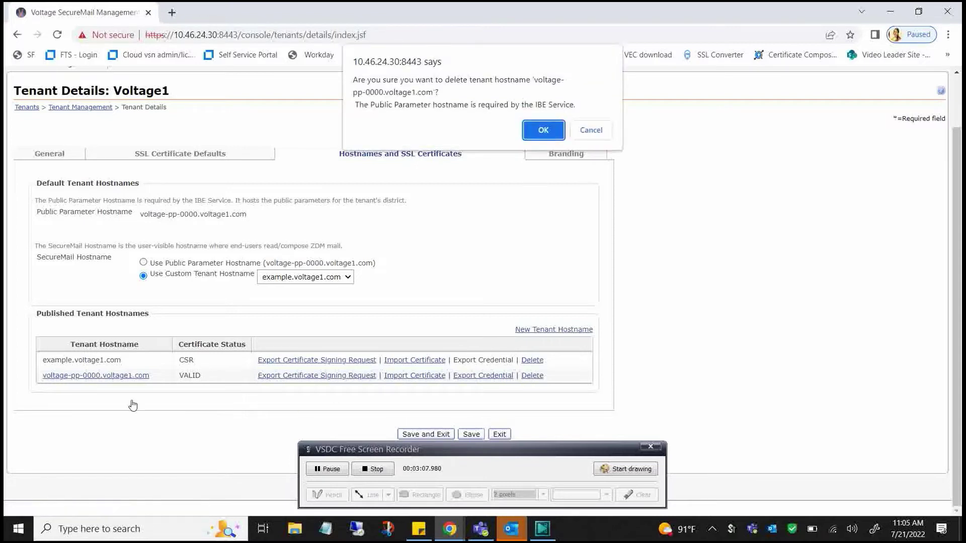
click(590, 133)
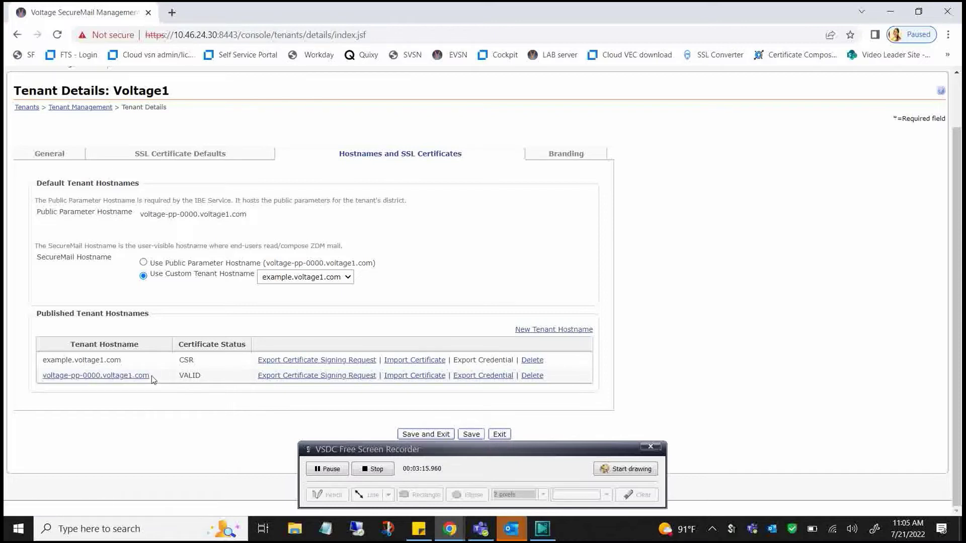
drag(152, 376, 122, 369)
key(ctrl+c)
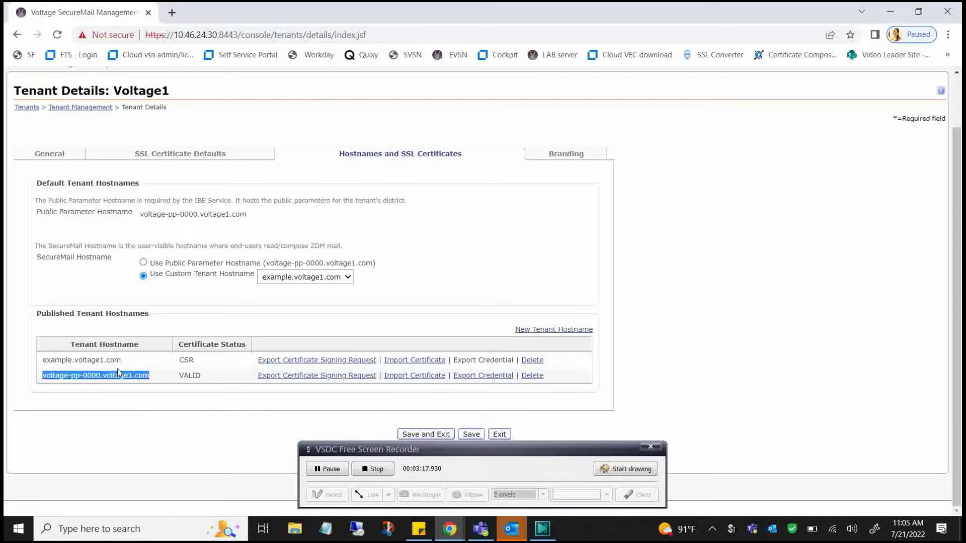
click(533, 377)
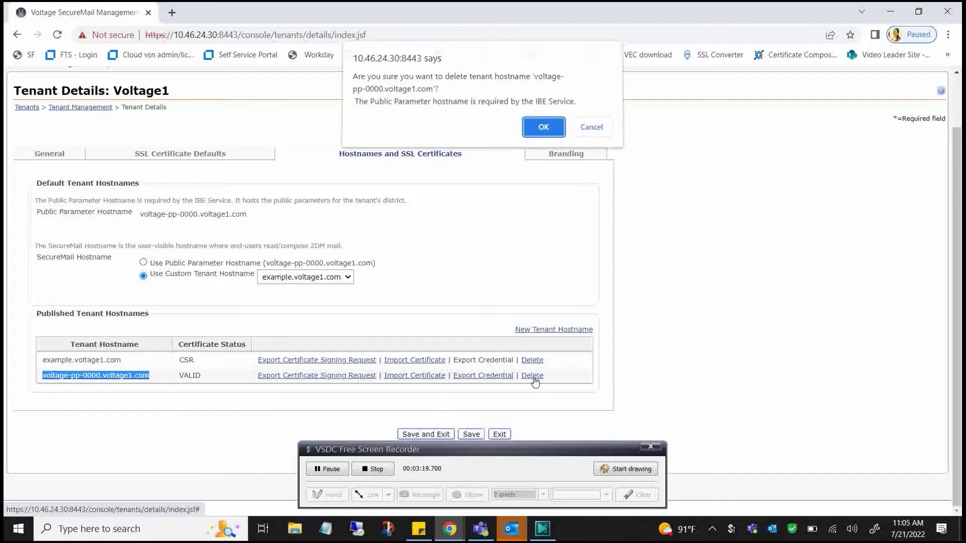
click(532, 131)
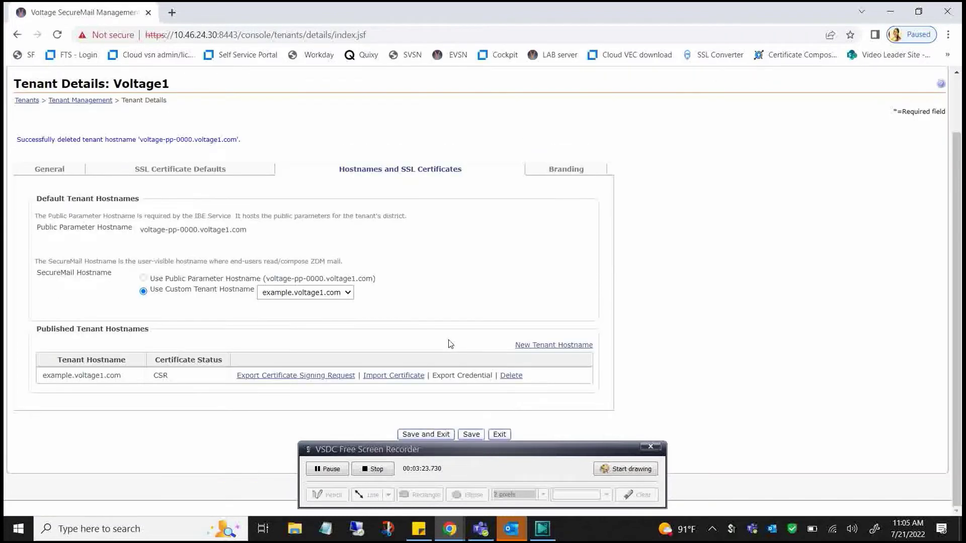
Start a new tenant hostname named voltage-pp-0000.voltage1.com from the copied text and enable credential import.
click(563, 347)
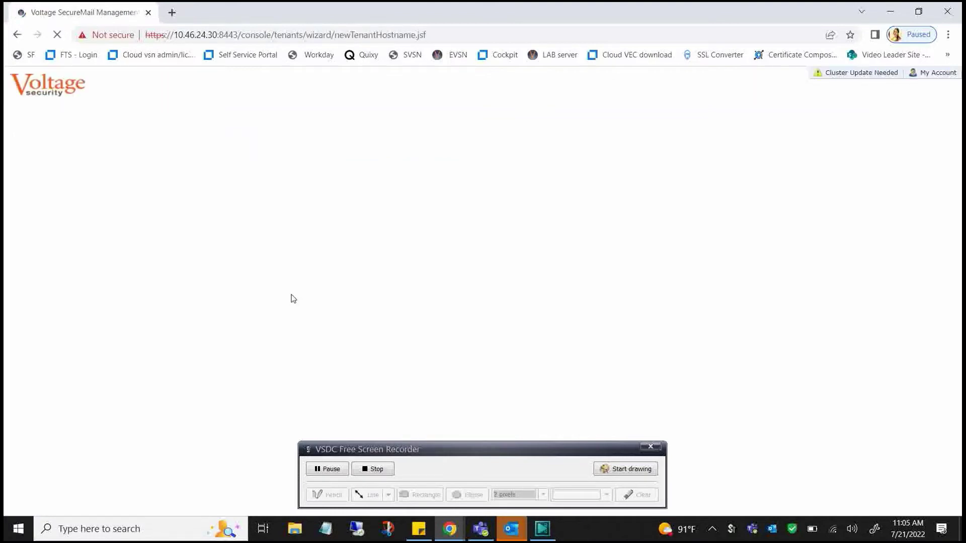
drag(221, 185, 119, 179)
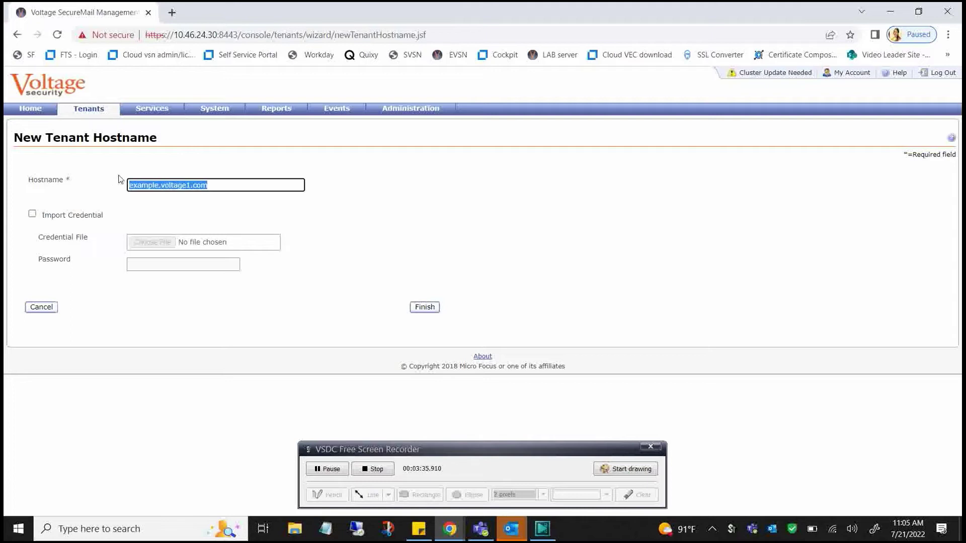
key(ctrl+v)
drag(239, 185, 125, 180)
click(32, 214)
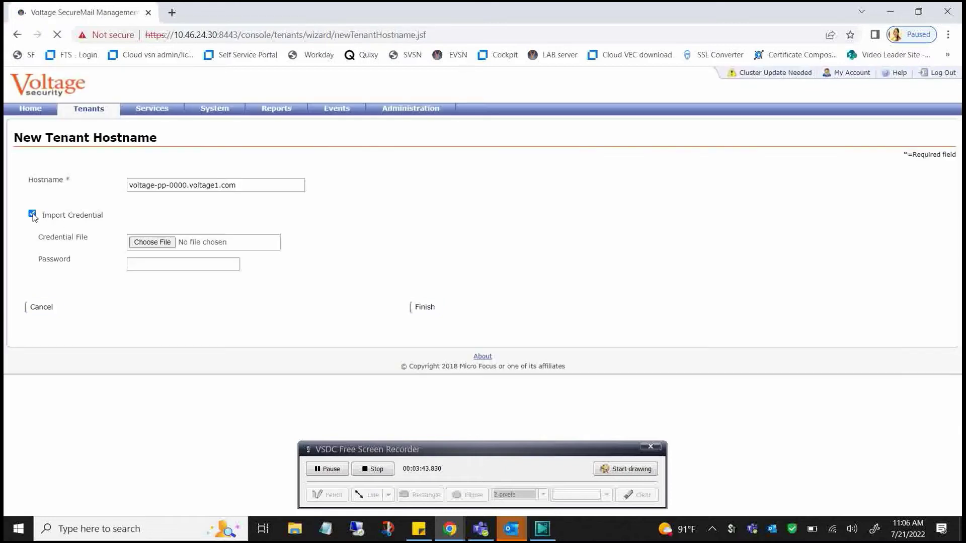
Try to create the hostname with newc as the credential file and the credential password entered.
click(153, 243)
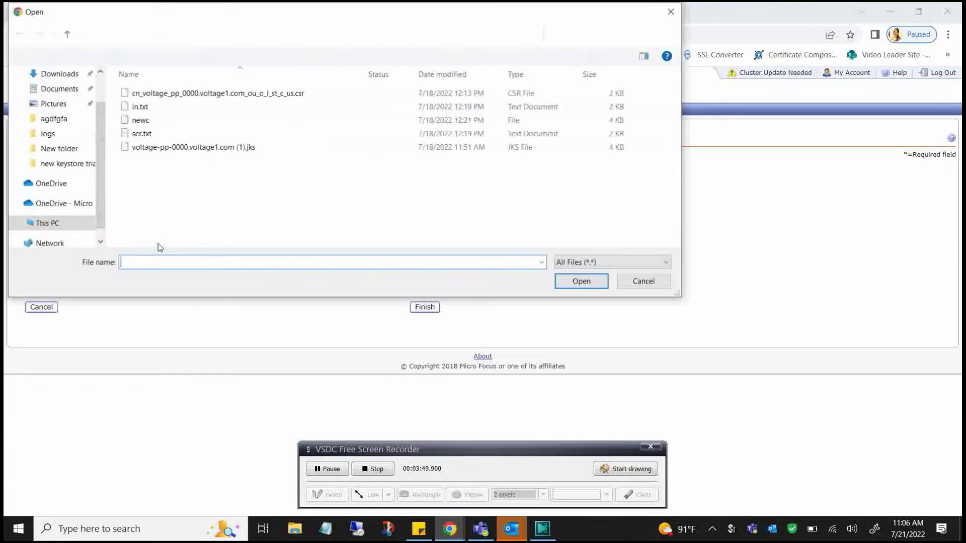
double_click(141, 120)
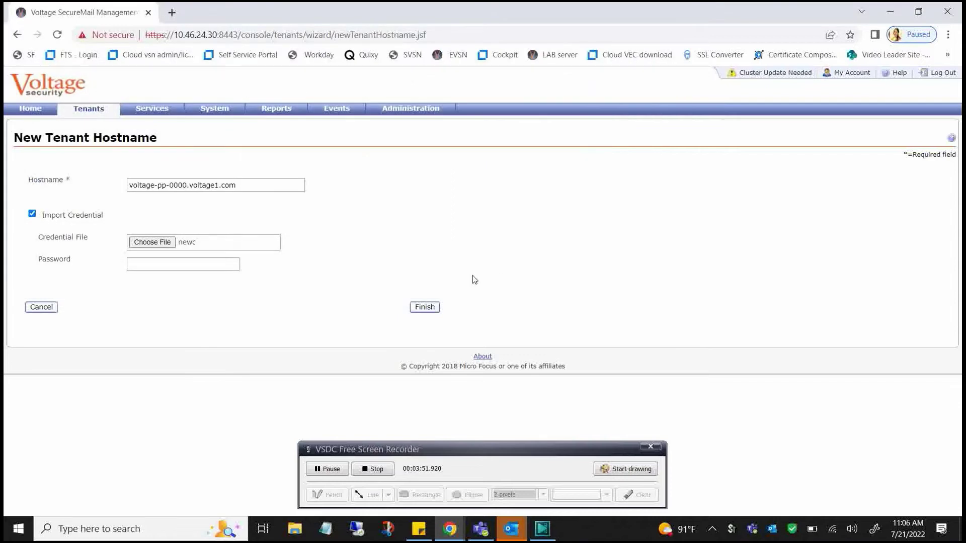
click(171, 266)
text(••••••••••)
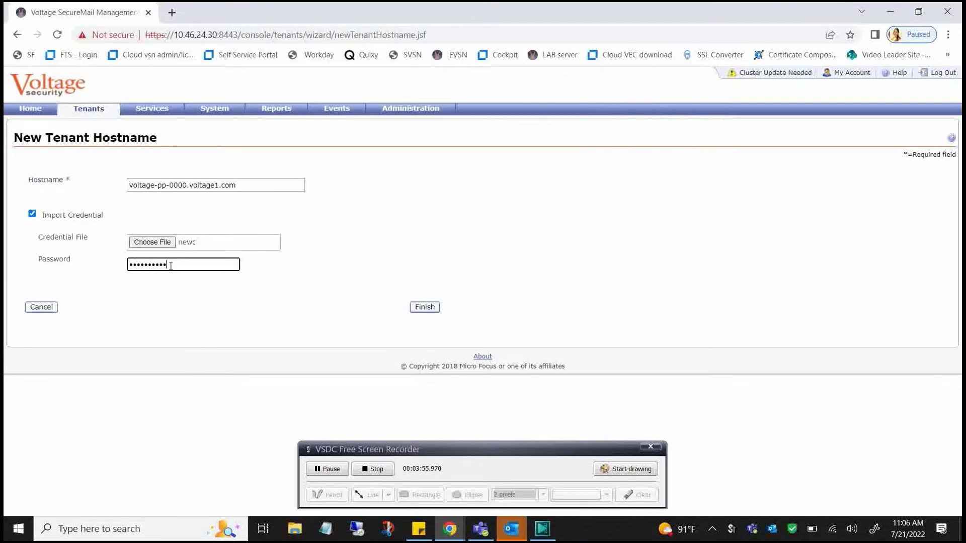
click(430, 309)
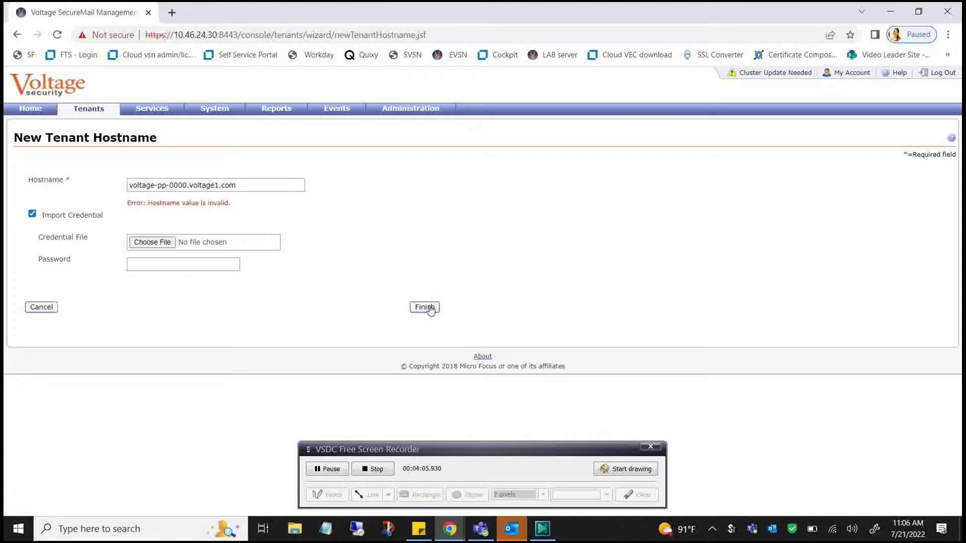
Check the hostname for stray characters and replace it with the clean suggested entry voltage-pp-0000.voltage1.com.
drag(255, 184, 57, 196)
key(Left)
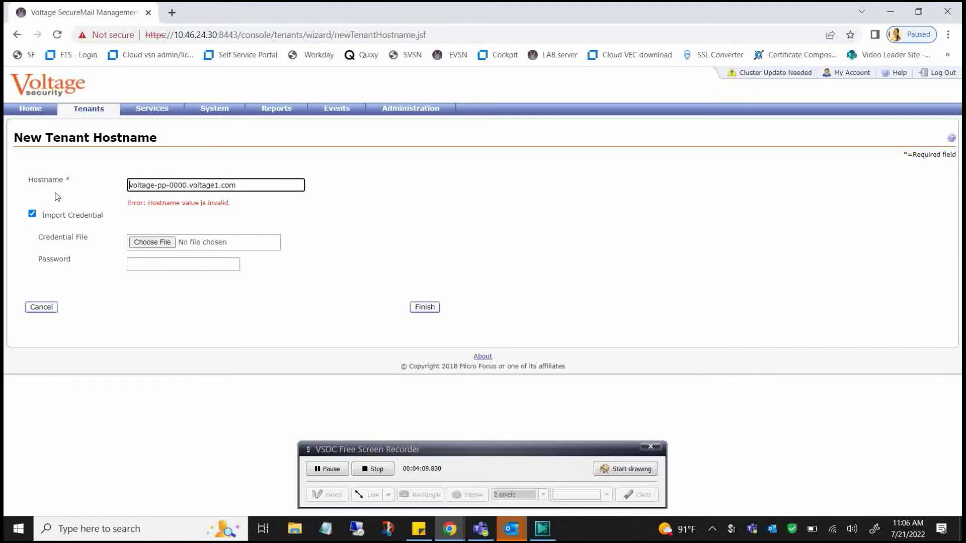
key(Right)
key(Right)
key(Right)
key(Right)
key(Right)
key(Right)
key(Right)
key(Right)
key(Right)
key(Right)
key(Right)
key(Right)
key(Right)
key(Right)
key(Right)
key(Right)
key(Right)
key(Right)
key(Right)
key(Right)
key(Down)
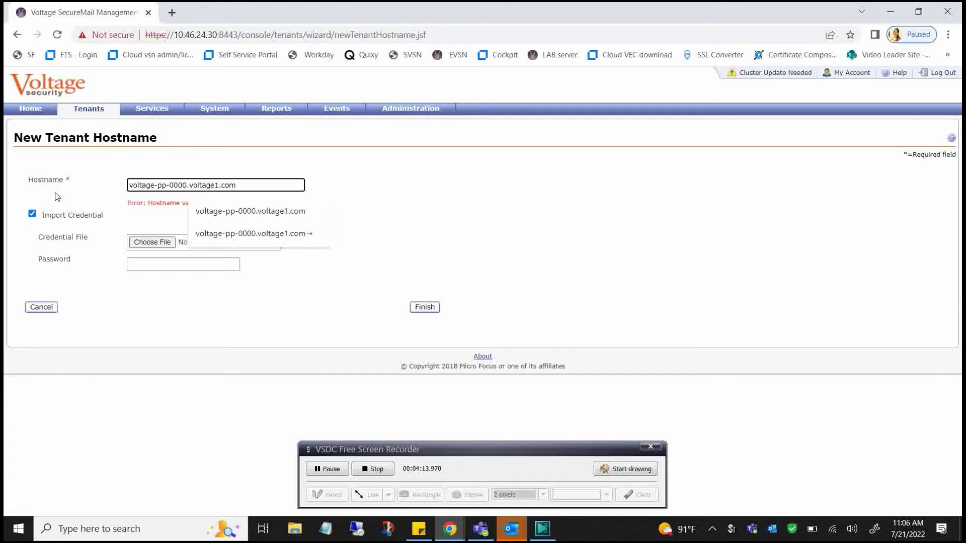
click(258, 213)
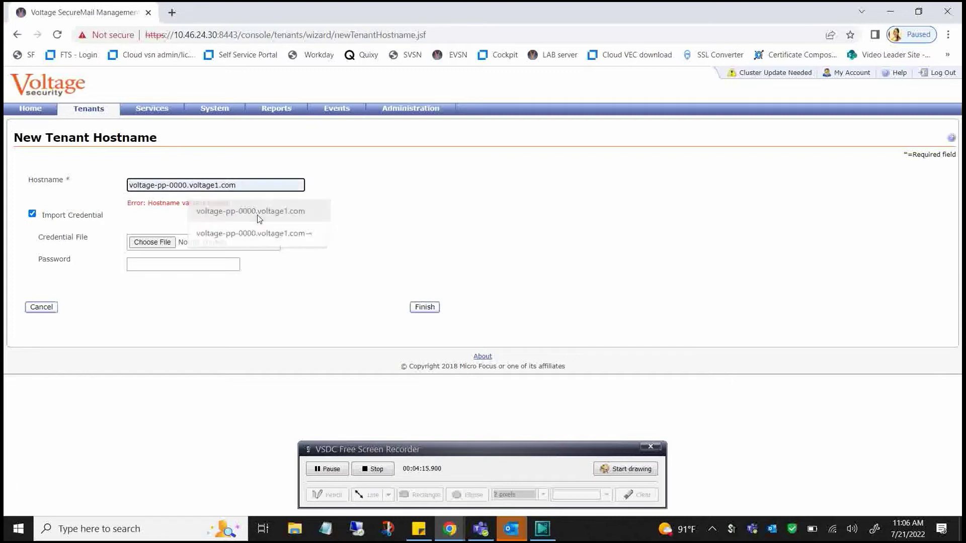
Select newc as the credential file again, re-enter the credential password, and finish creating the tenant hostname.
click(145, 244)
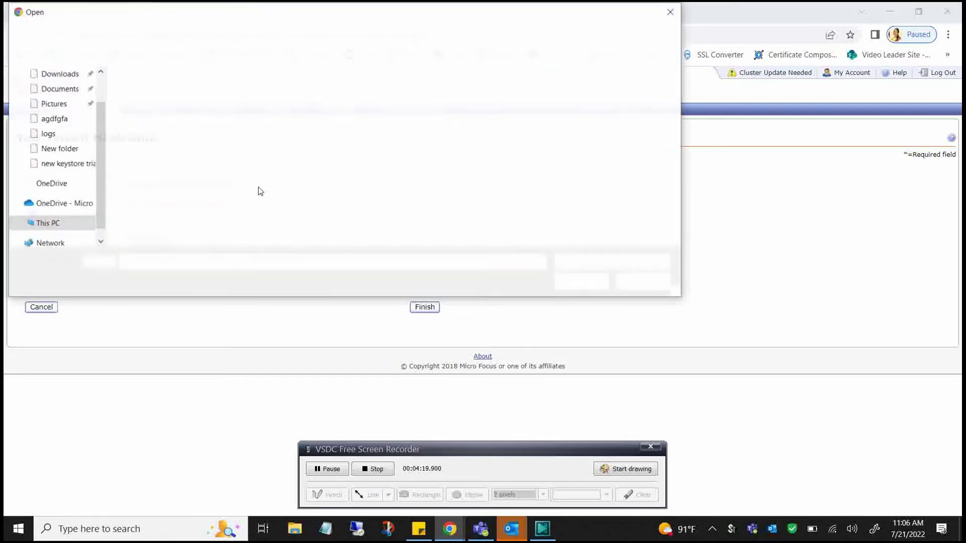
click(210, 119)
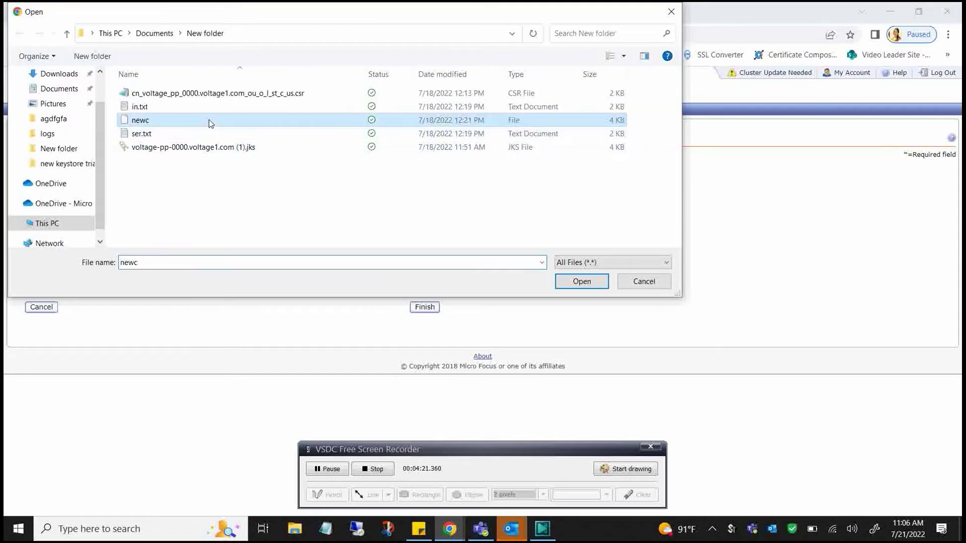
click(561, 286)
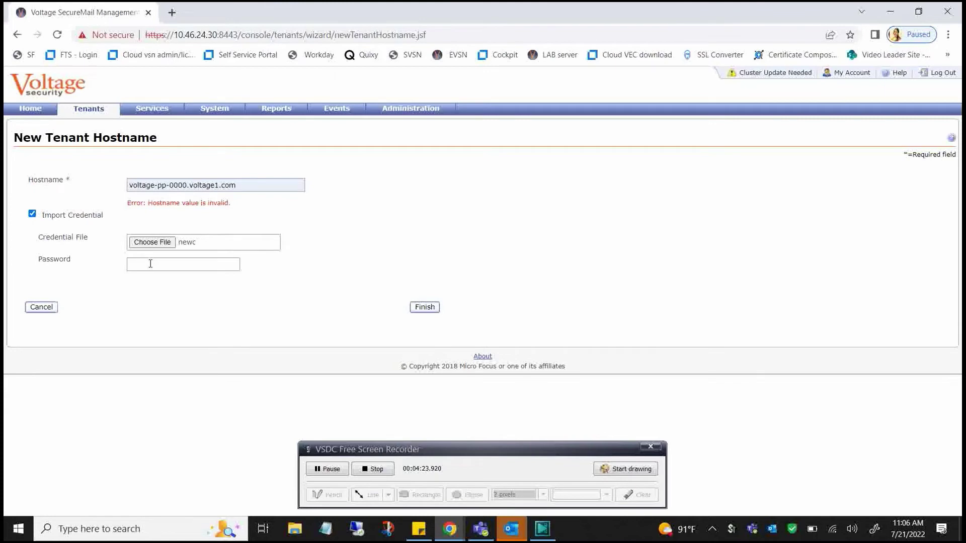
click(151, 263)
text(••••••••••)
click(419, 308)
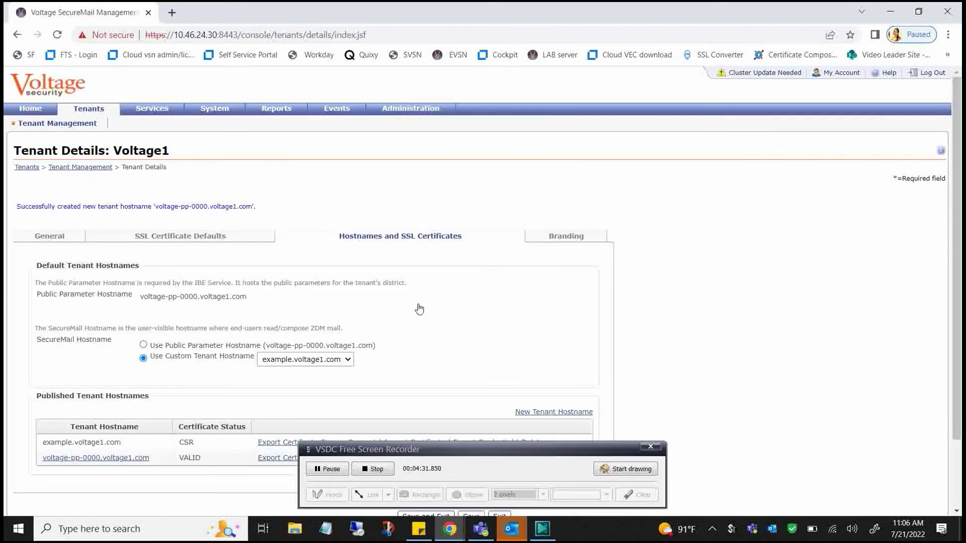
Set the SecureMail hostname to use the public parameter hostname and delete the tenant hostname example.voltage1.com.
scroll(419, 309, down, 3)
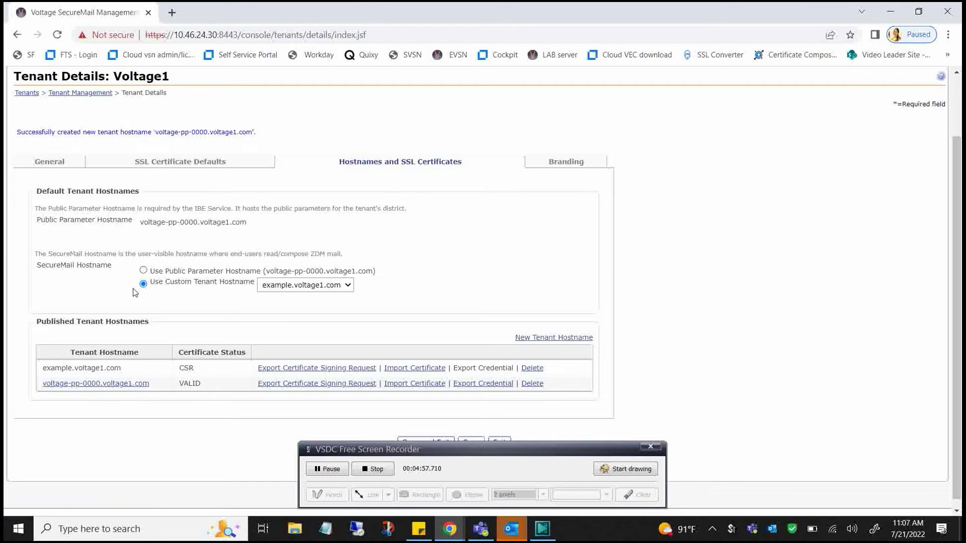
click(143, 272)
scroll(377, 306, down, 2)
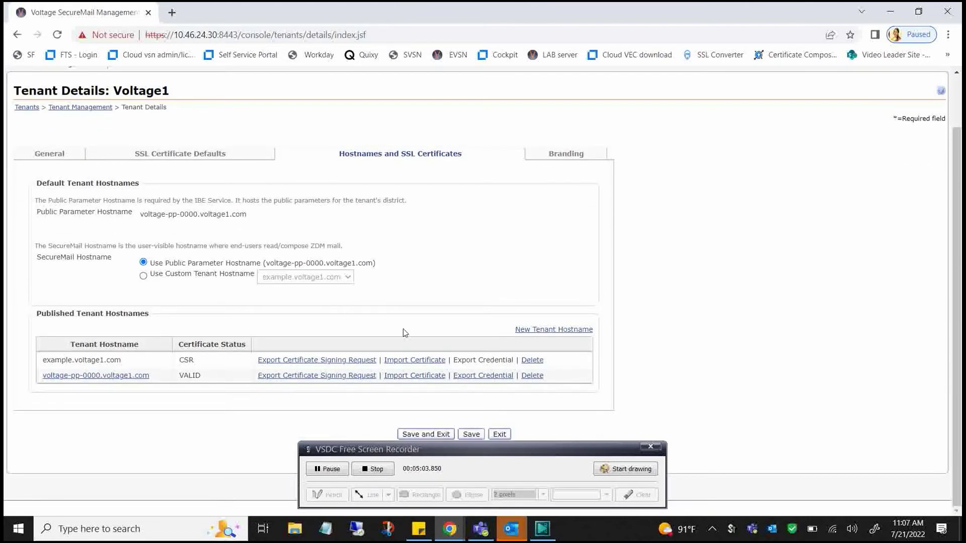
click(533, 360)
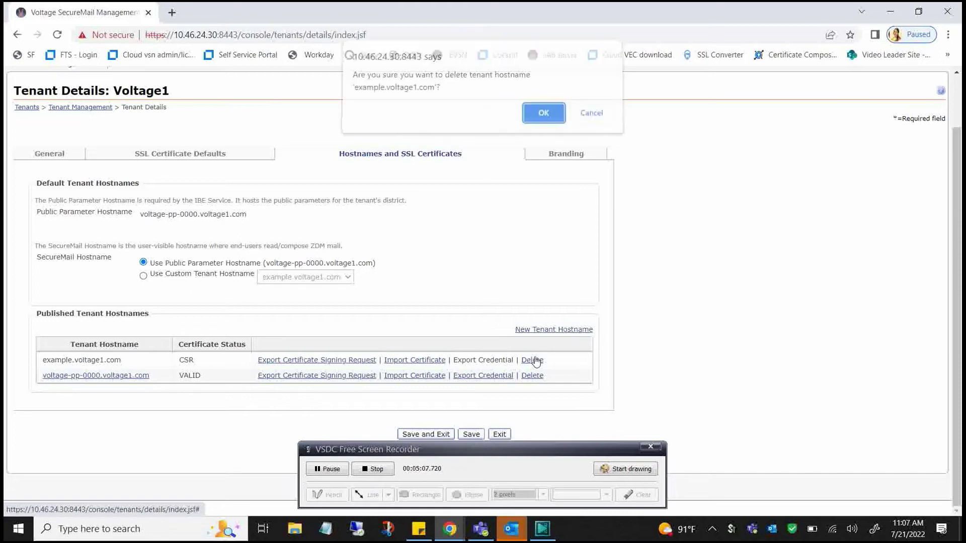
click(543, 121)
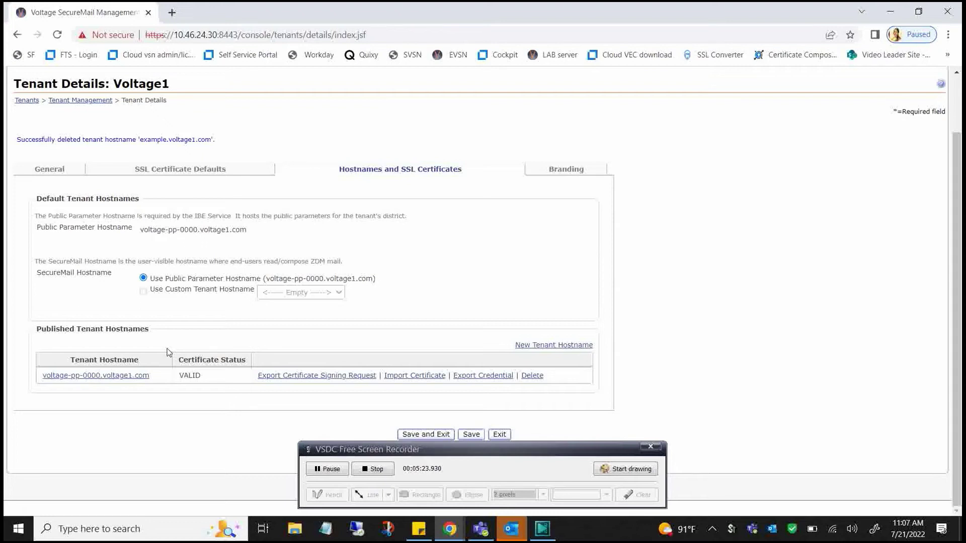
Open the certificate details of voltage-pp-0000.voltage1.com and review its validity dates and the issued-to hostname.
click(112, 379)
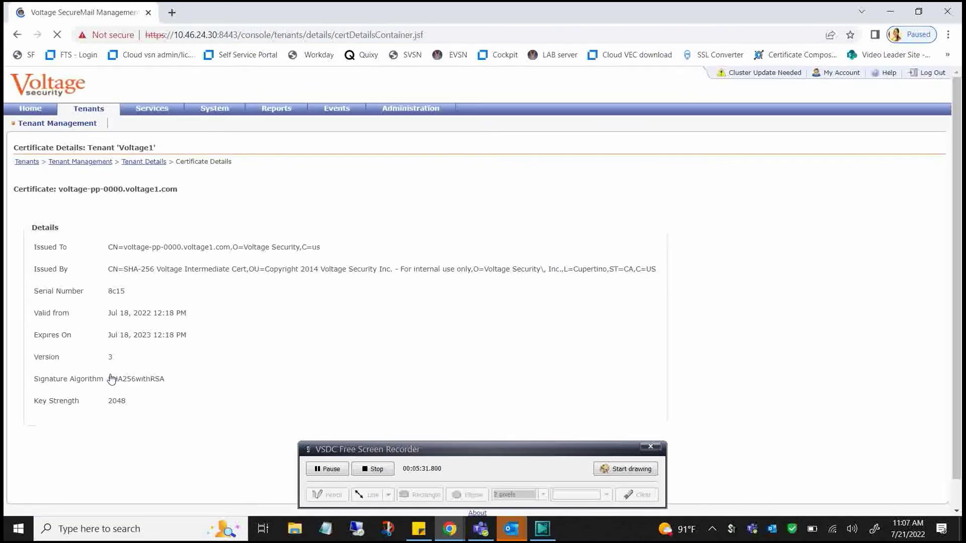
drag(166, 336, 109, 320)
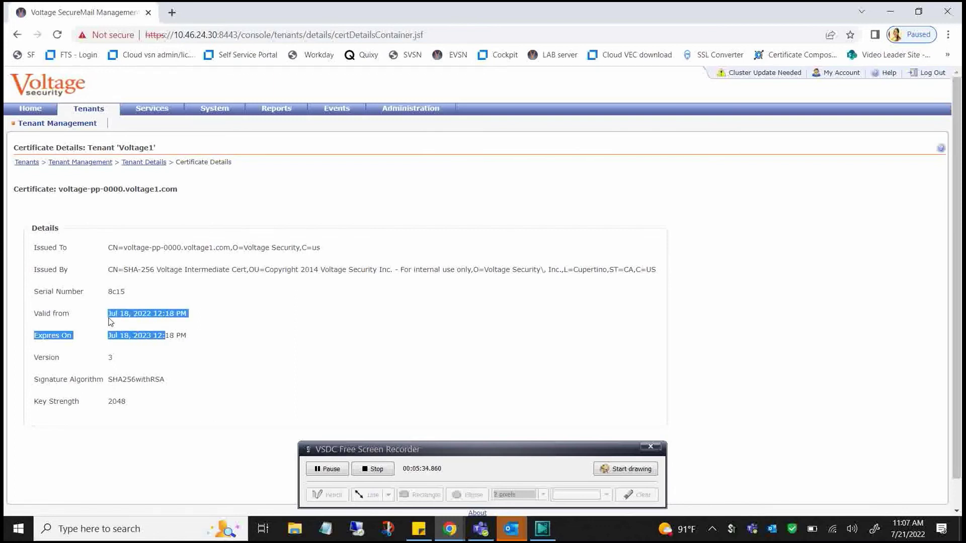
click(187, 341)
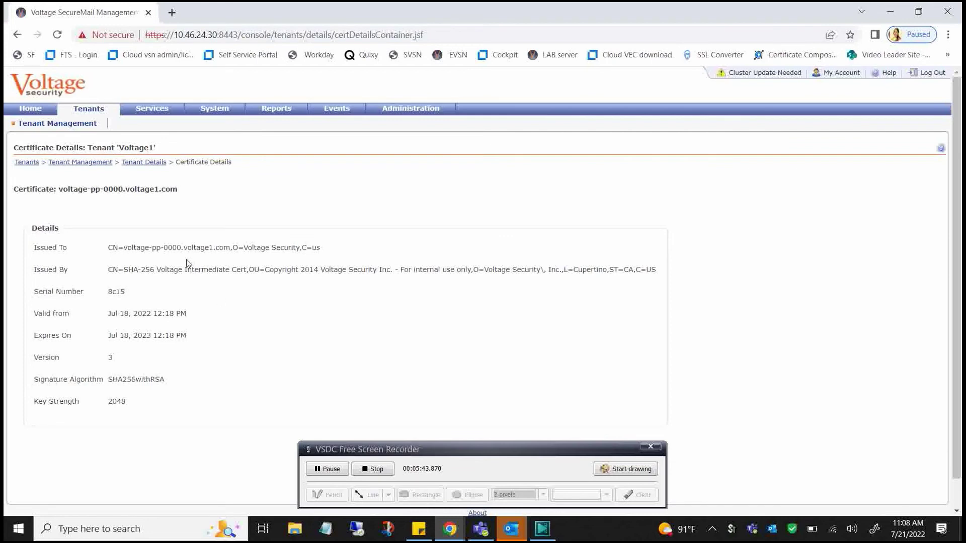
drag(123, 247, 219, 250)
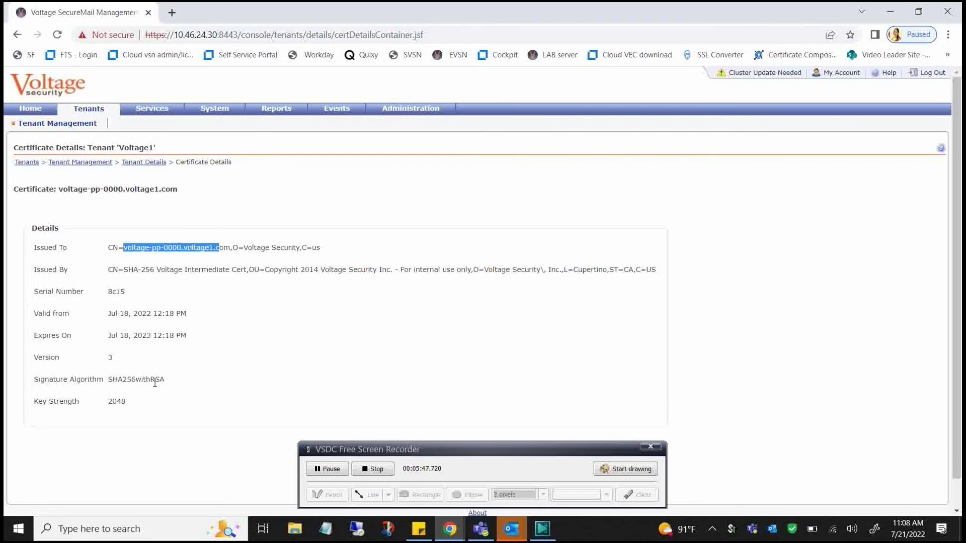
Leave the certificate details, save the hostname and SSL certificate changes for tenant Voltage1, and exit its tenant details.
scroll(469, 382, down, 1)
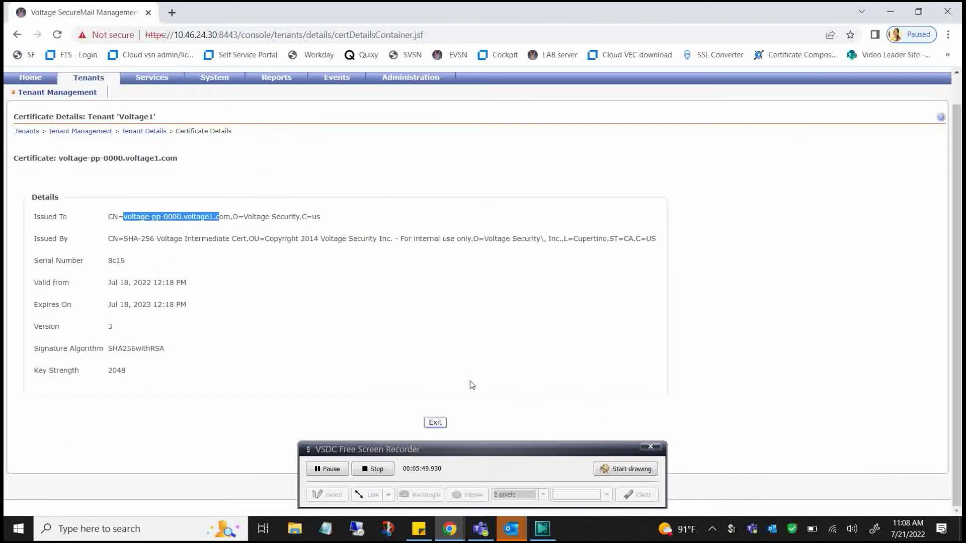
click(438, 422)
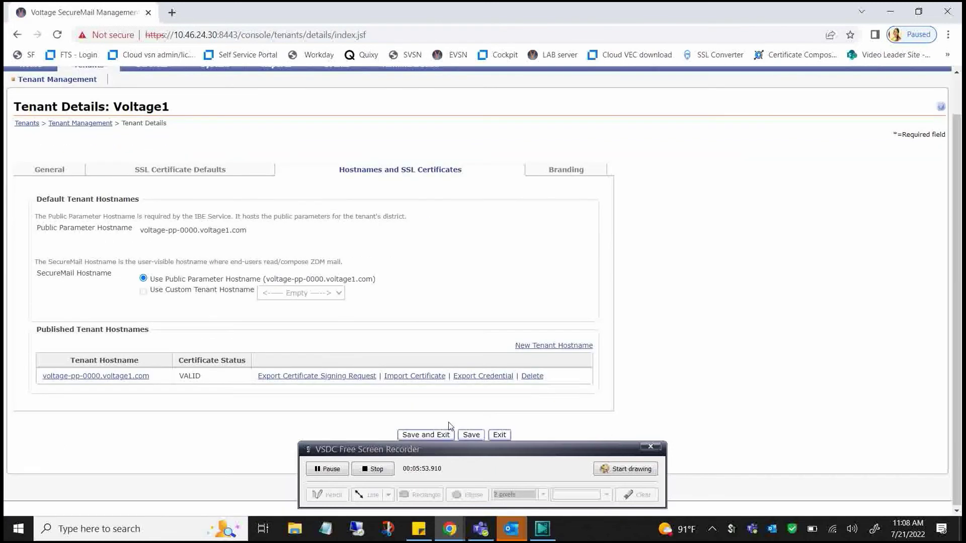
click(471, 435)
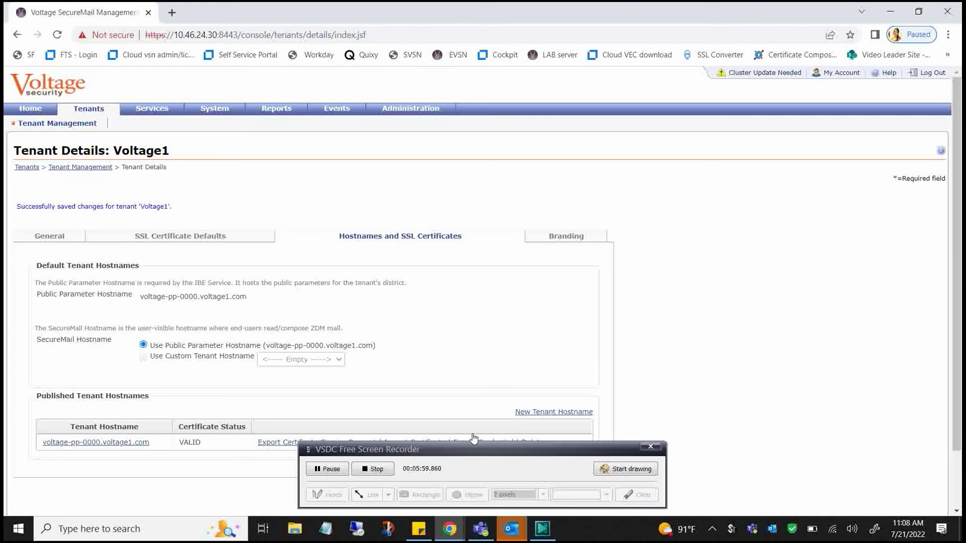
scroll(466, 367, down, 1)
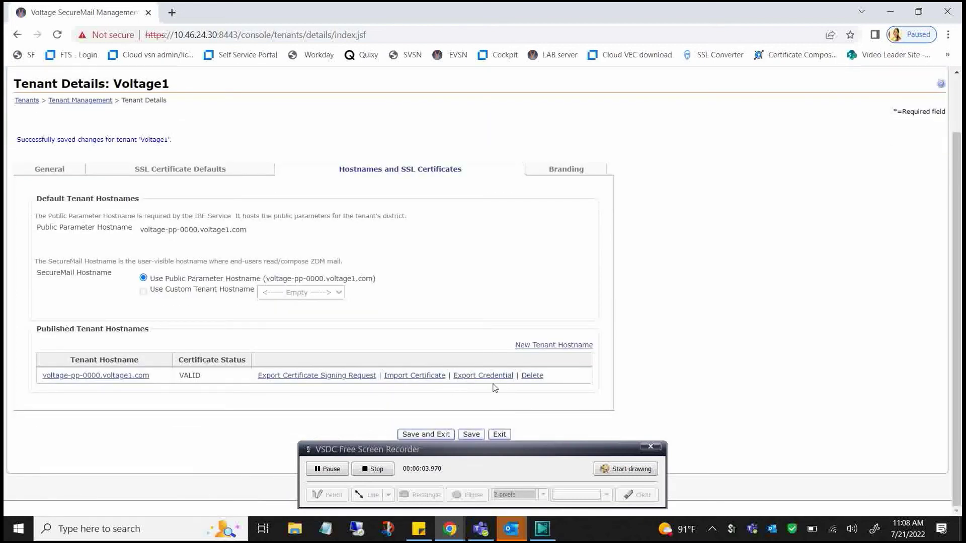
click(499, 434)
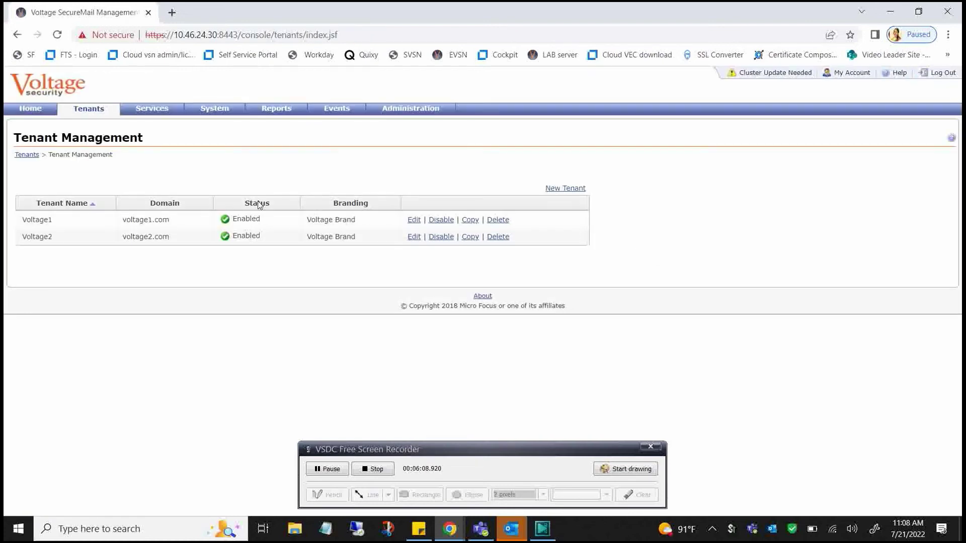
Update the Local Cluster in the system configuration to apply the saved tenant changes.
click(213, 110)
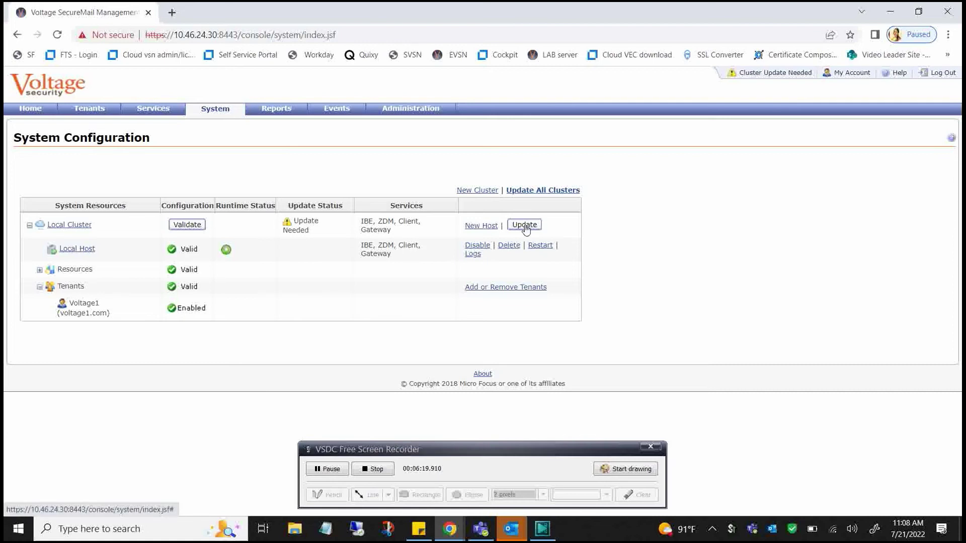
click(524, 225)
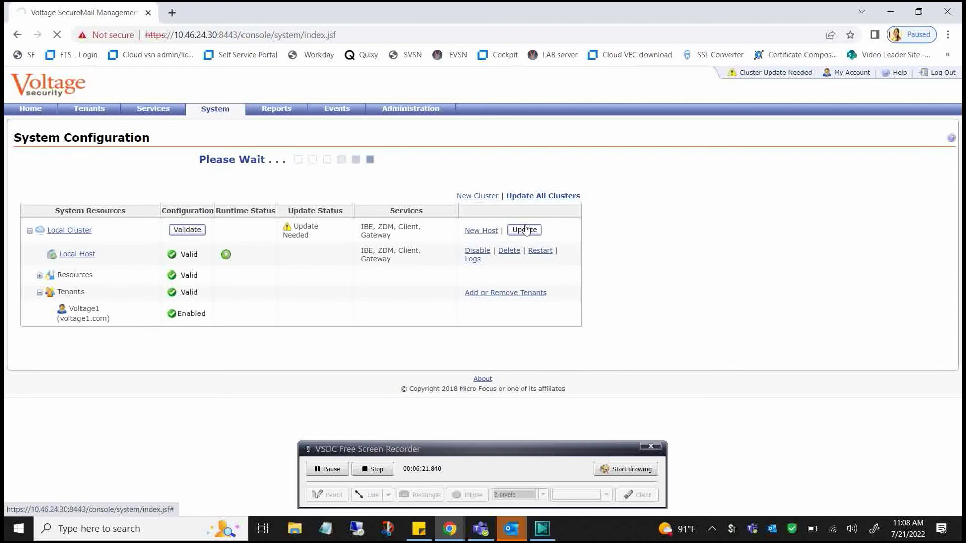